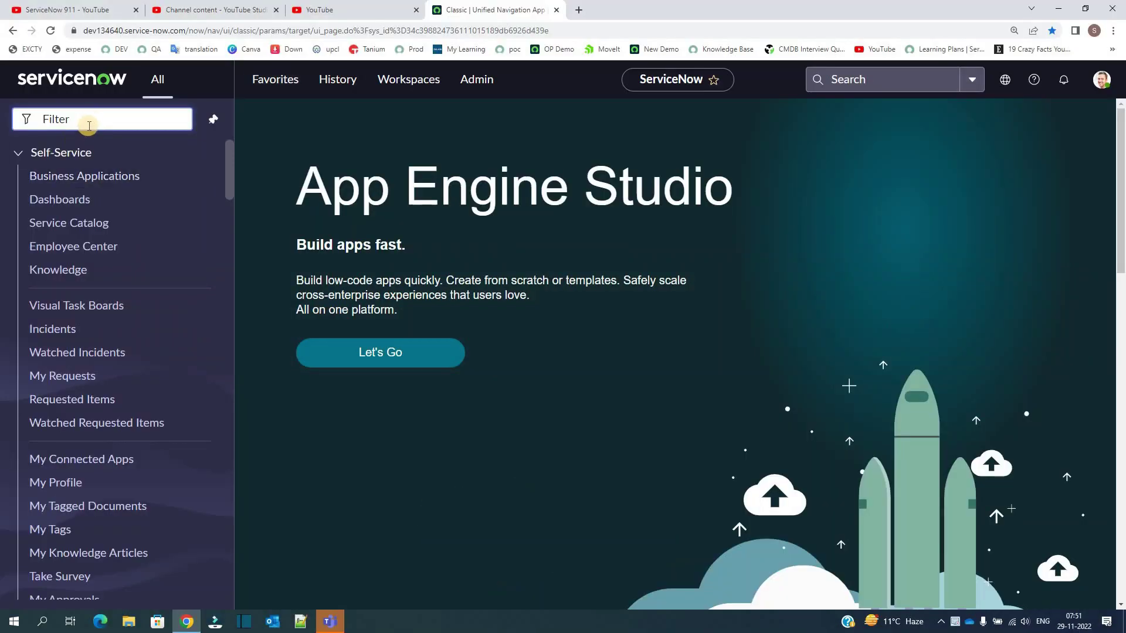
Filter the navigator with 'fl' and open Flow Designer's list of flows.
type("fl")
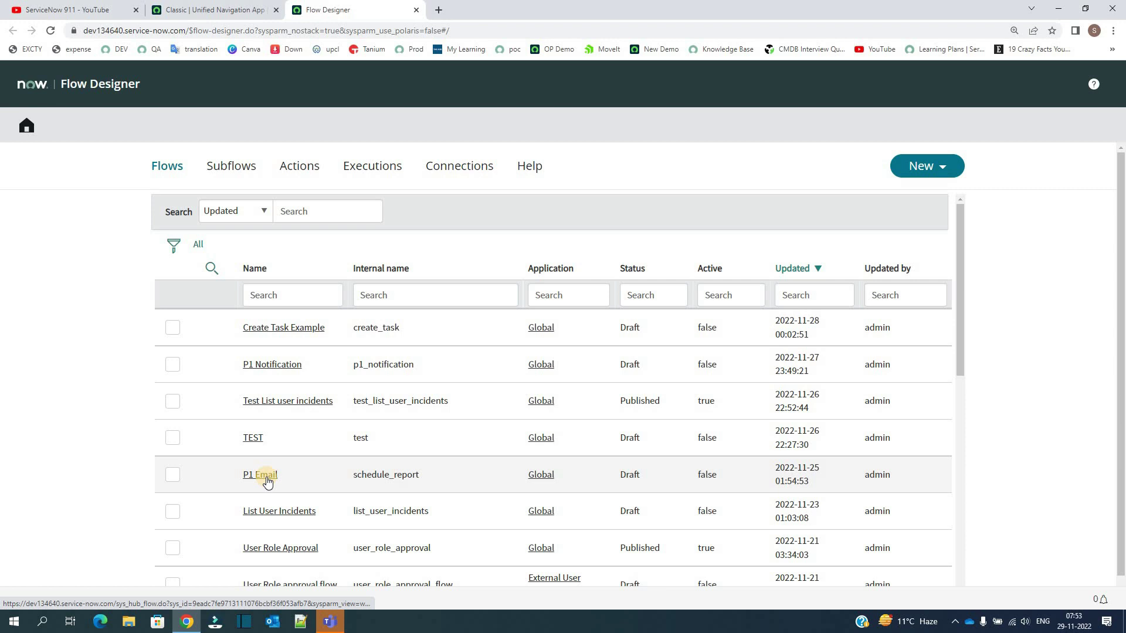
Open the P1 Email flow and collapse its Priority 1 - Critical incident trigger.
left_click(264, 476)
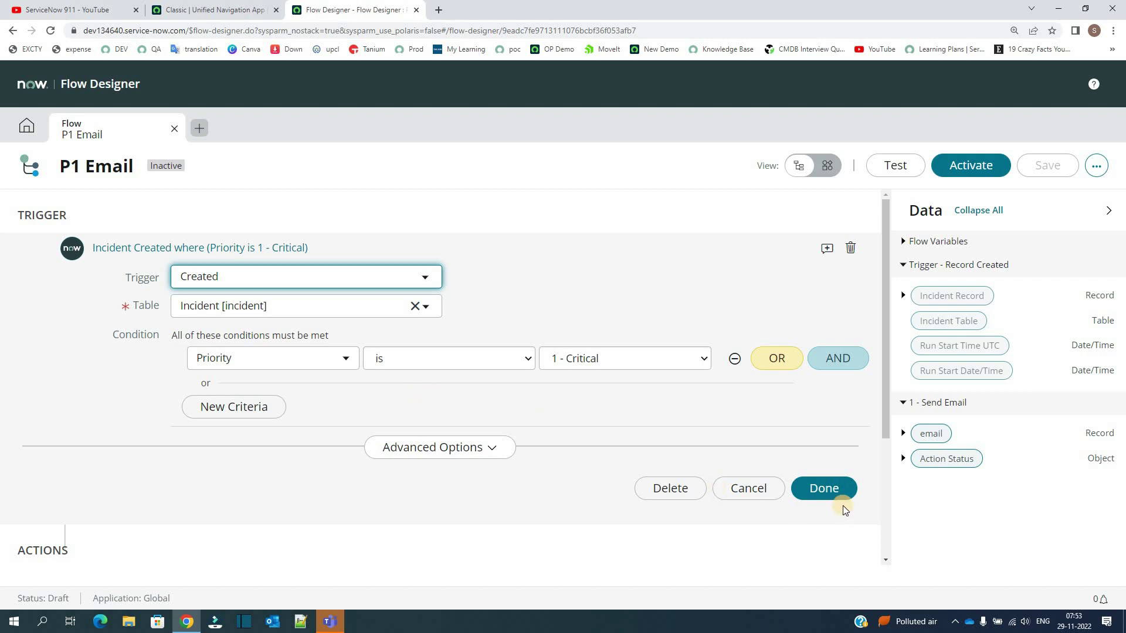
left_click(824, 489)
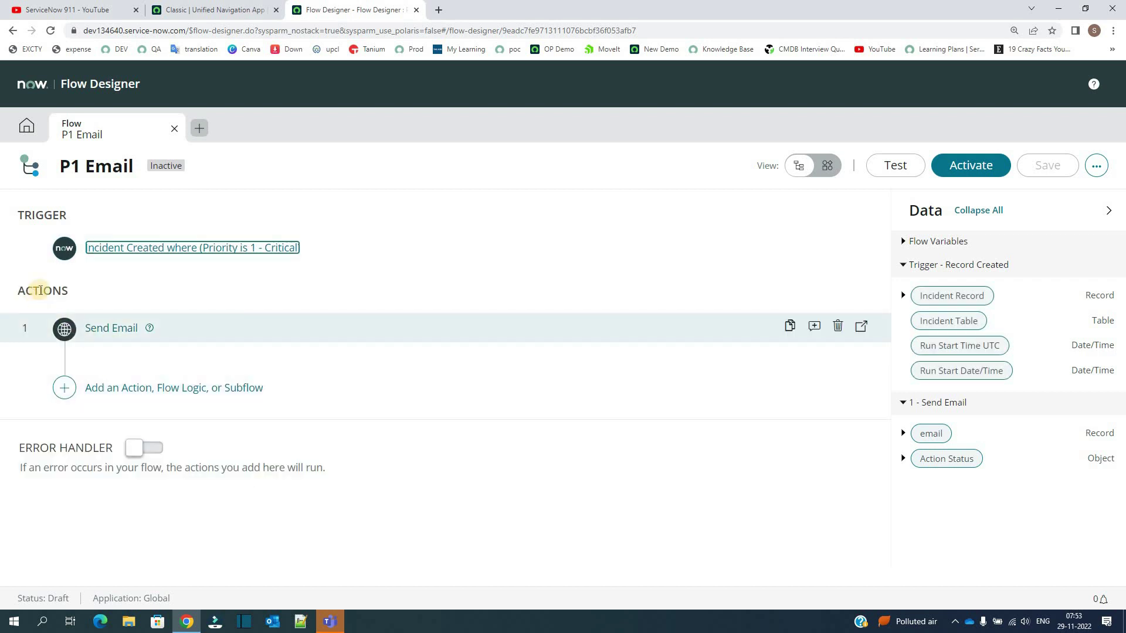
Set Send Email's Target Record to the Trigger - Record Created > Incident Record pill.
left_click(103, 330)
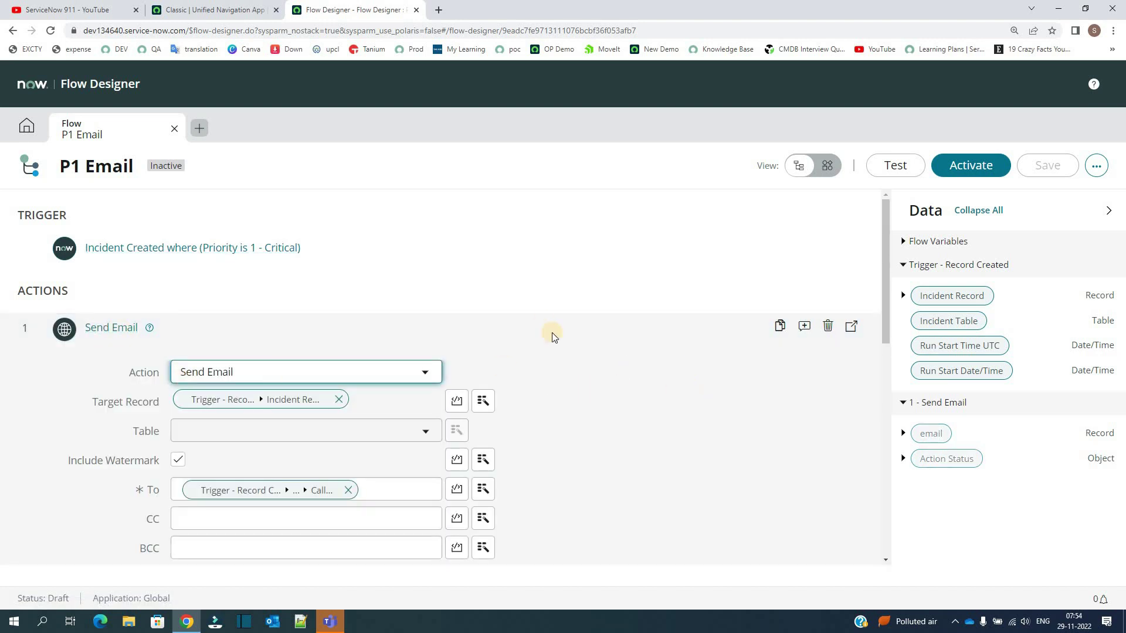
scroll(571, 375, "down", 4)
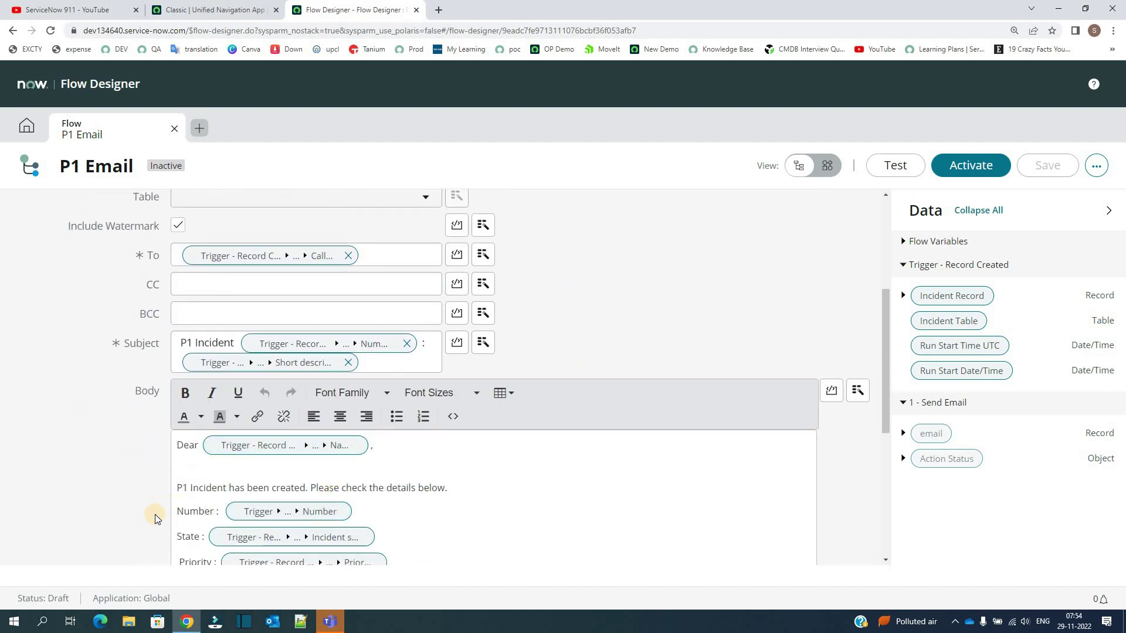
scroll(155, 510, "up", 3)
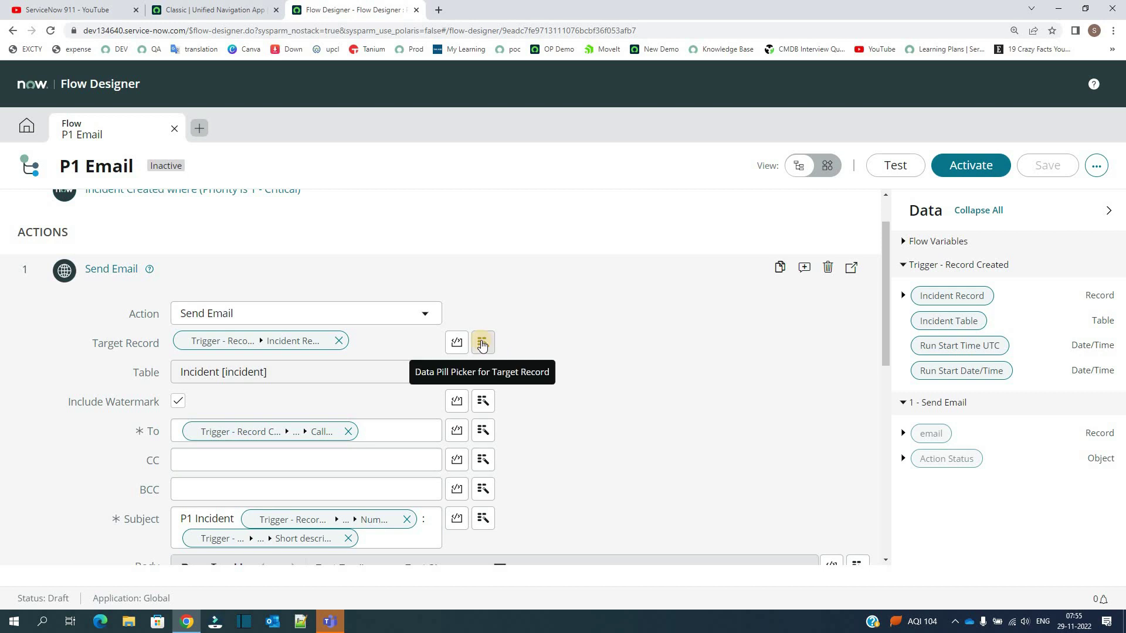
left_click(482, 343)
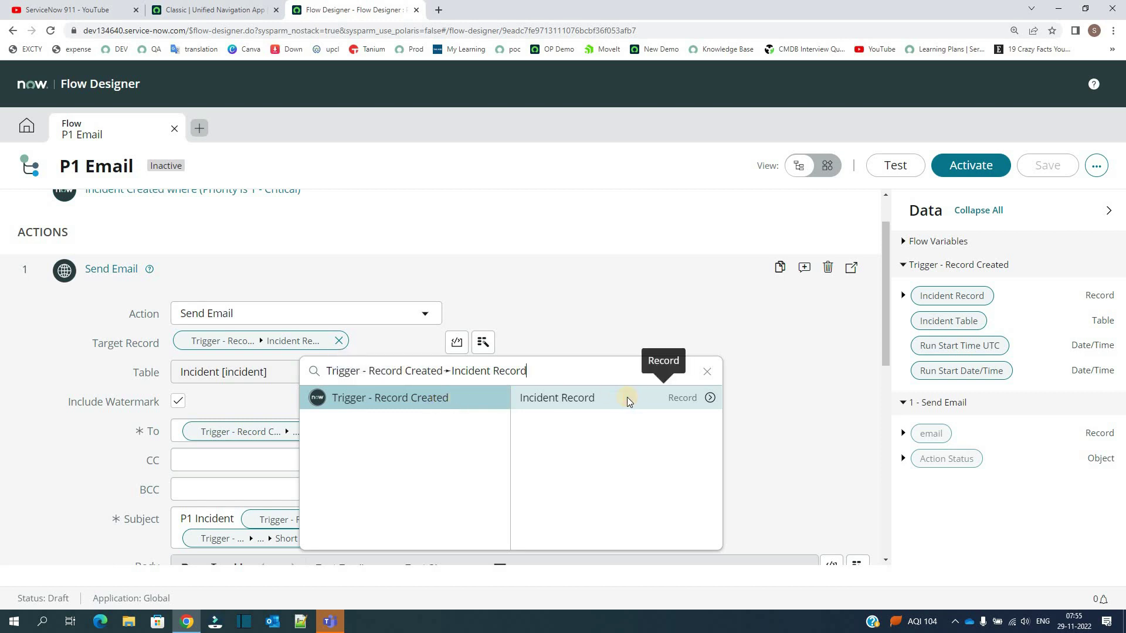
left_click(628, 400)
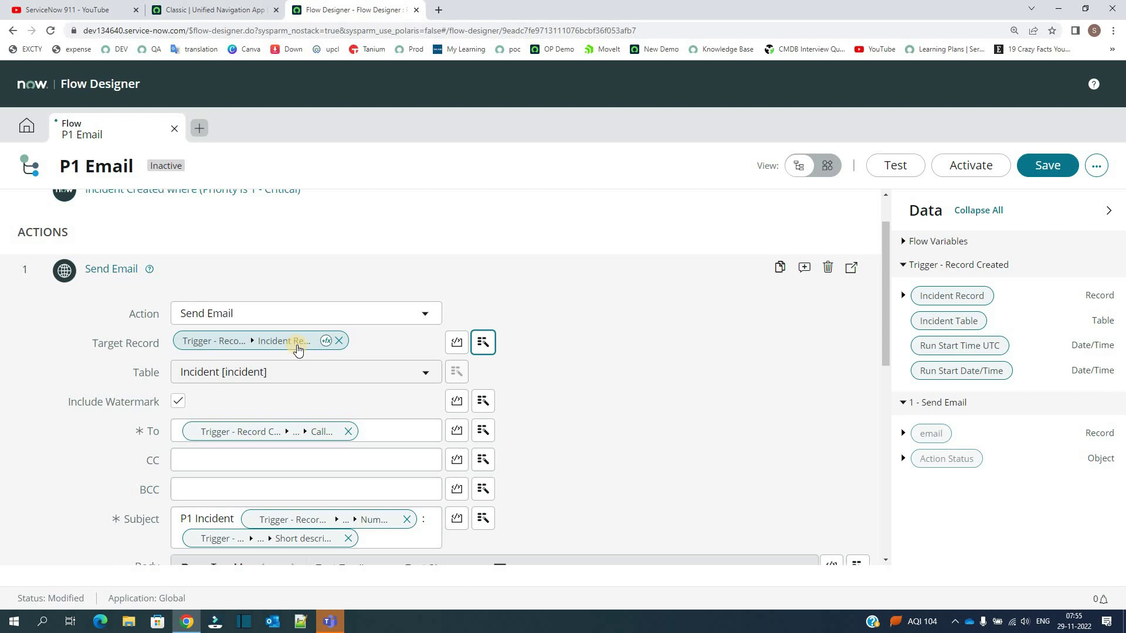
scroll(230, 313, "down", 1)
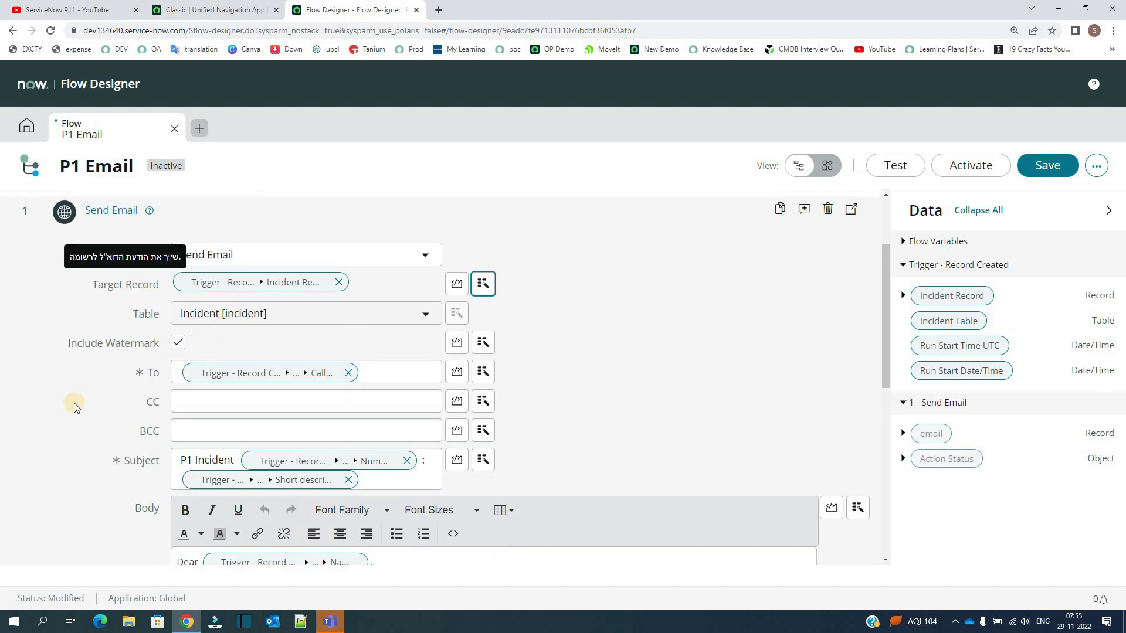
scroll(71, 417, "down", 1)
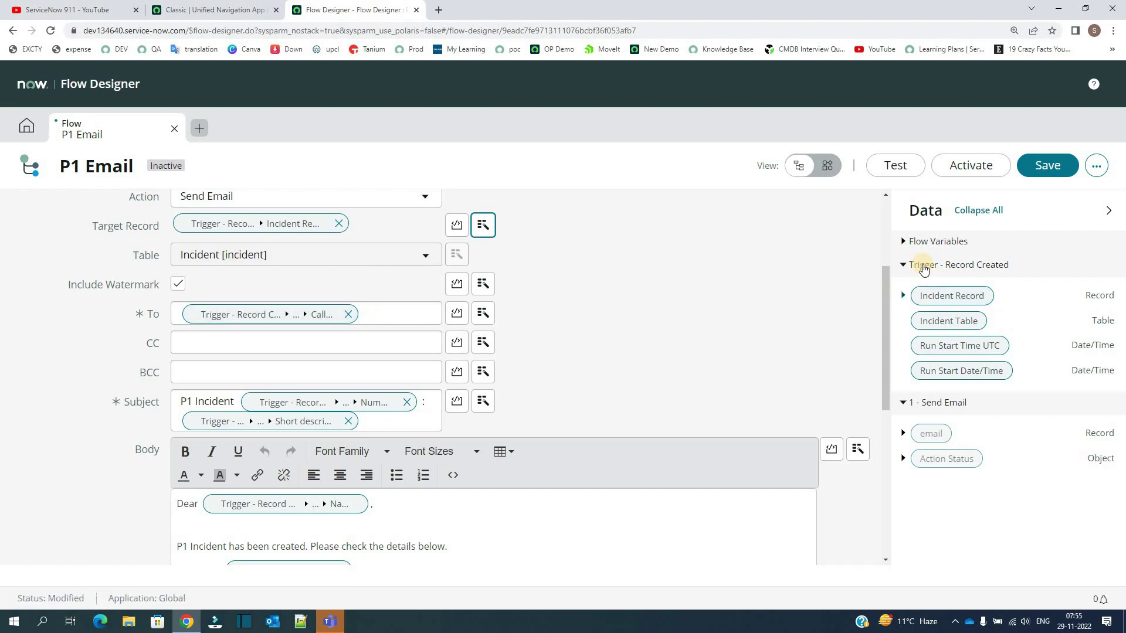
left_click(902, 296)
scroll(958, 446, "down", 3)
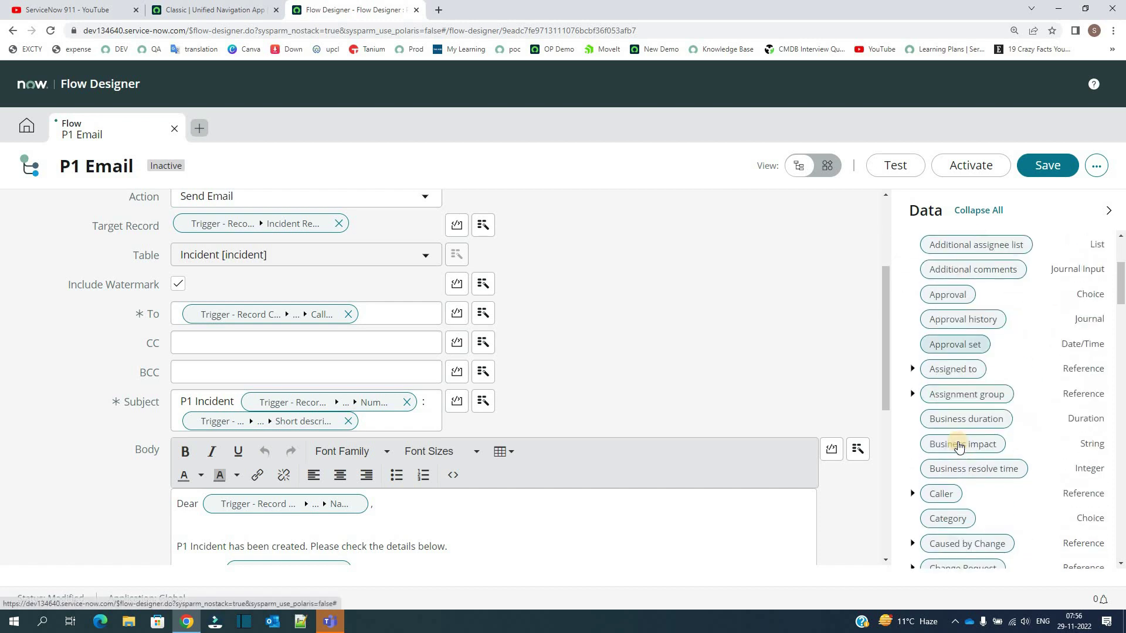
scroll(959, 447, "down", 3)
left_click_drag(938, 317, 405, 317)
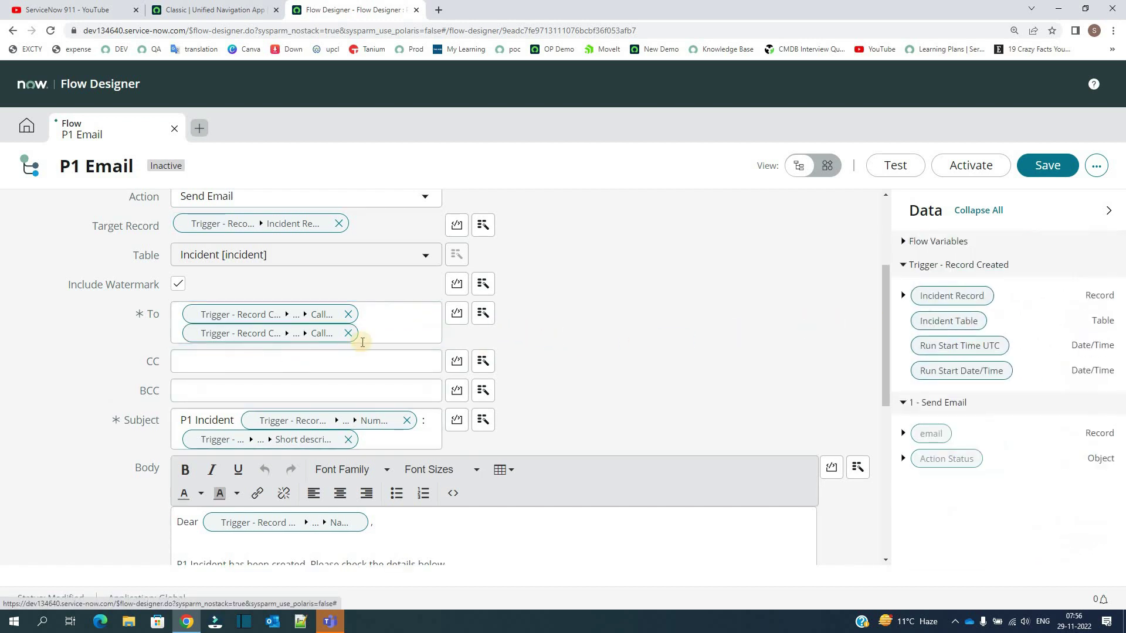
left_click(349, 333)
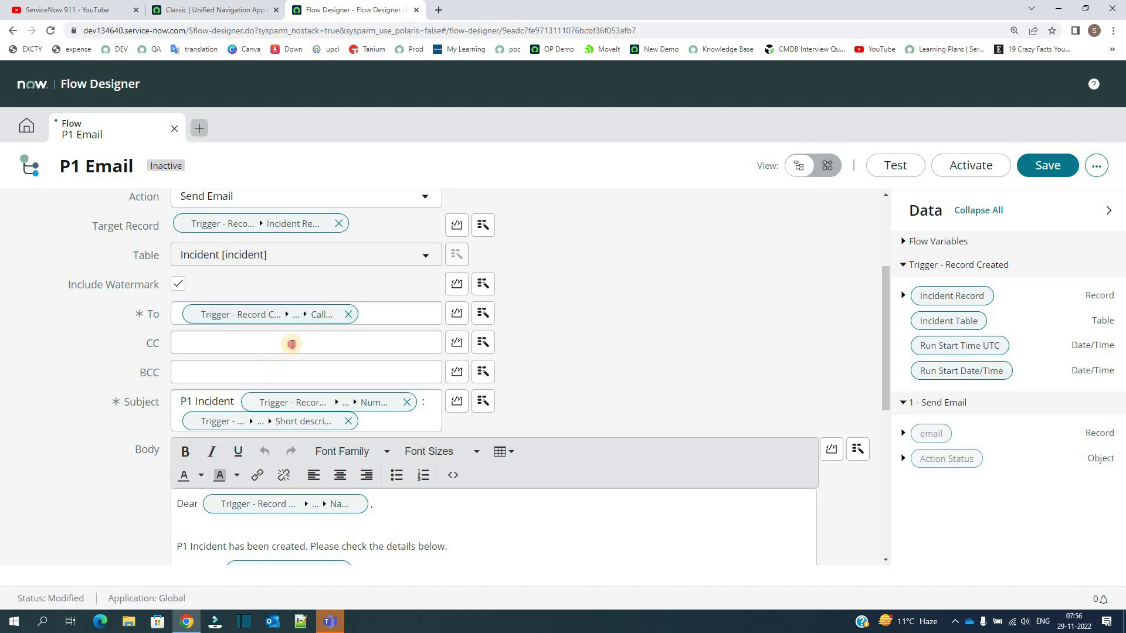
scroll(291, 344, "down", 2)
left_click(282, 255)
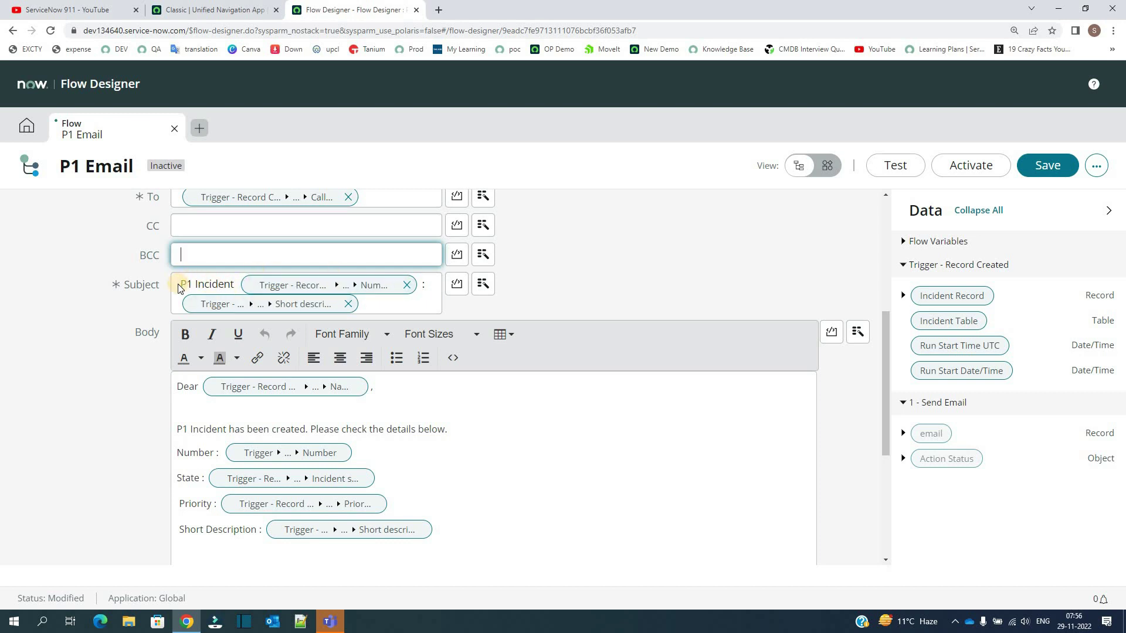
Review the P1 Incident subject line and the email body text.
left_click_drag(182, 284, 259, 284)
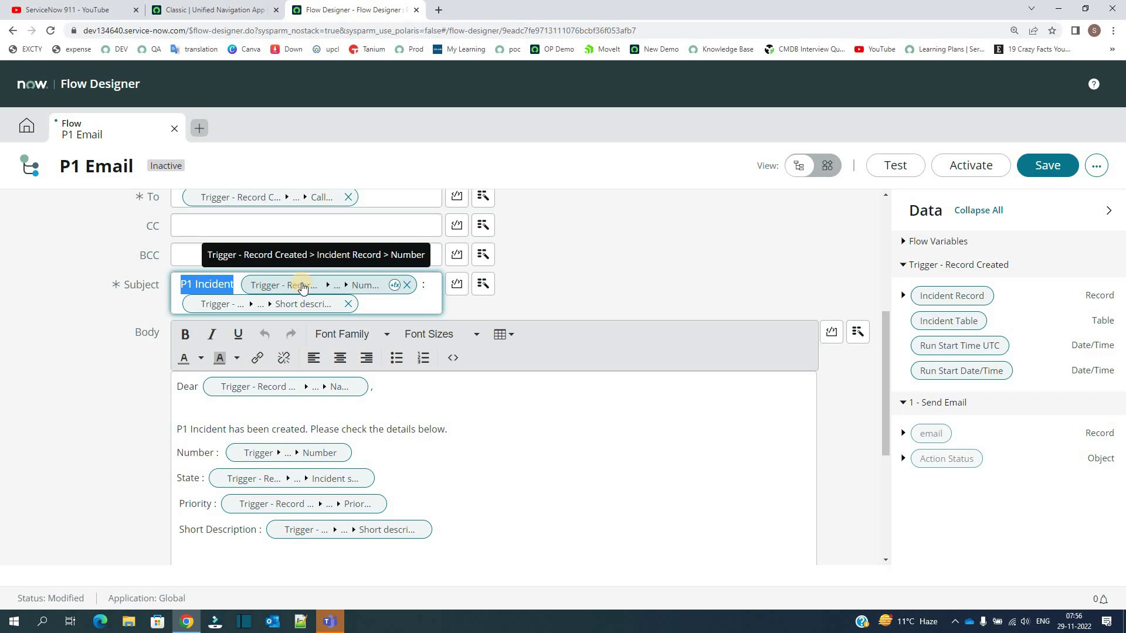
left_click(424, 284)
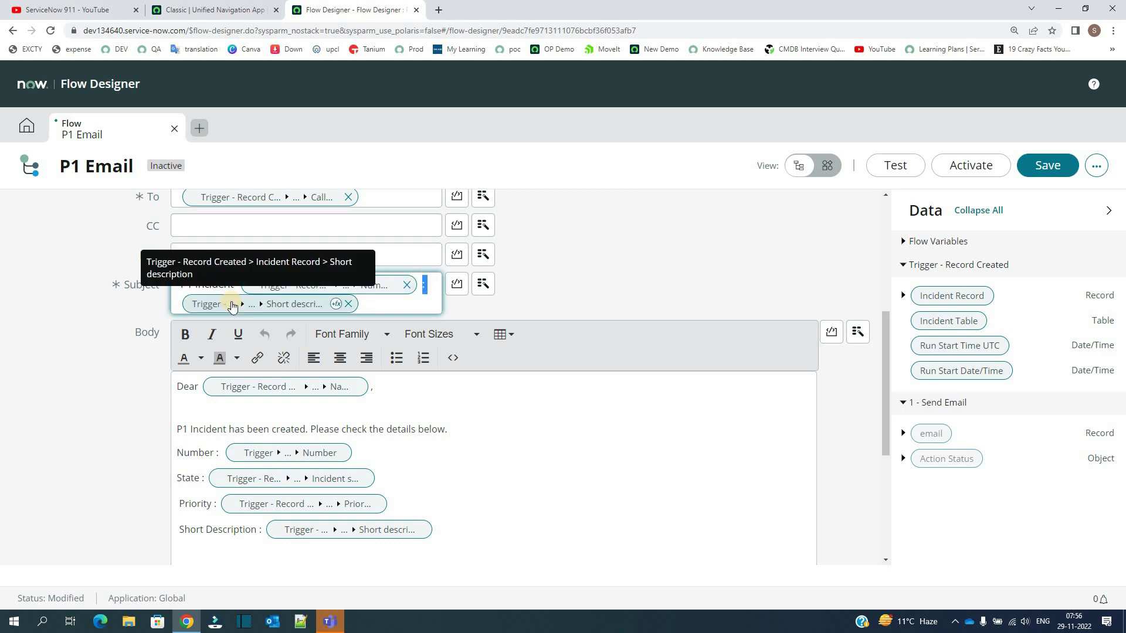
left_click(232, 304)
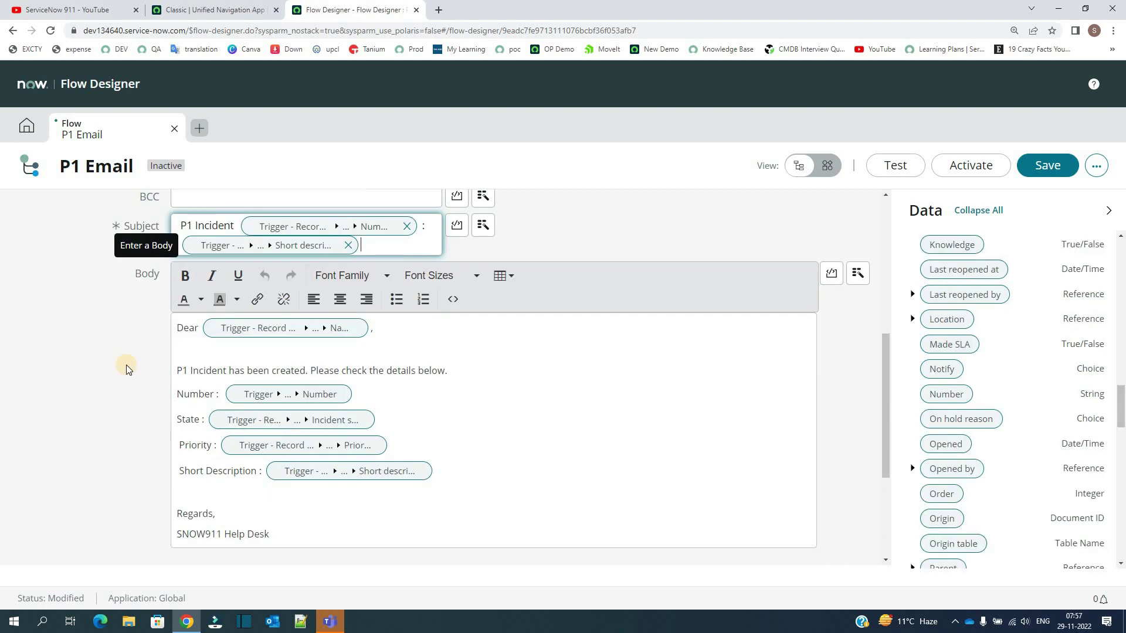
scroll(125, 365, "down", 1)
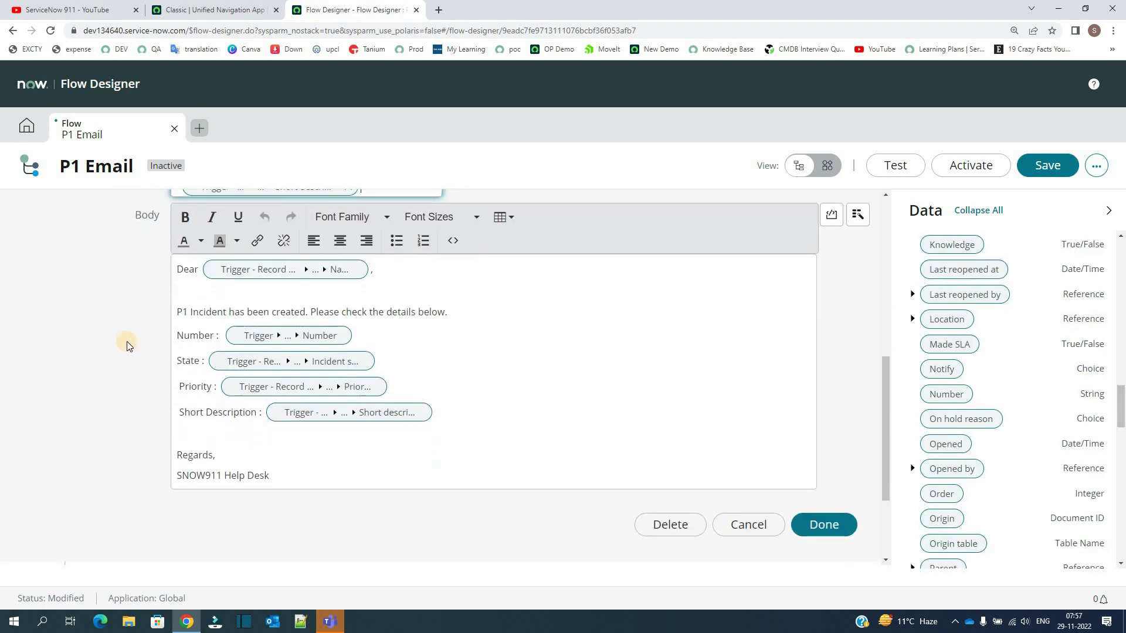
left_click(185, 269)
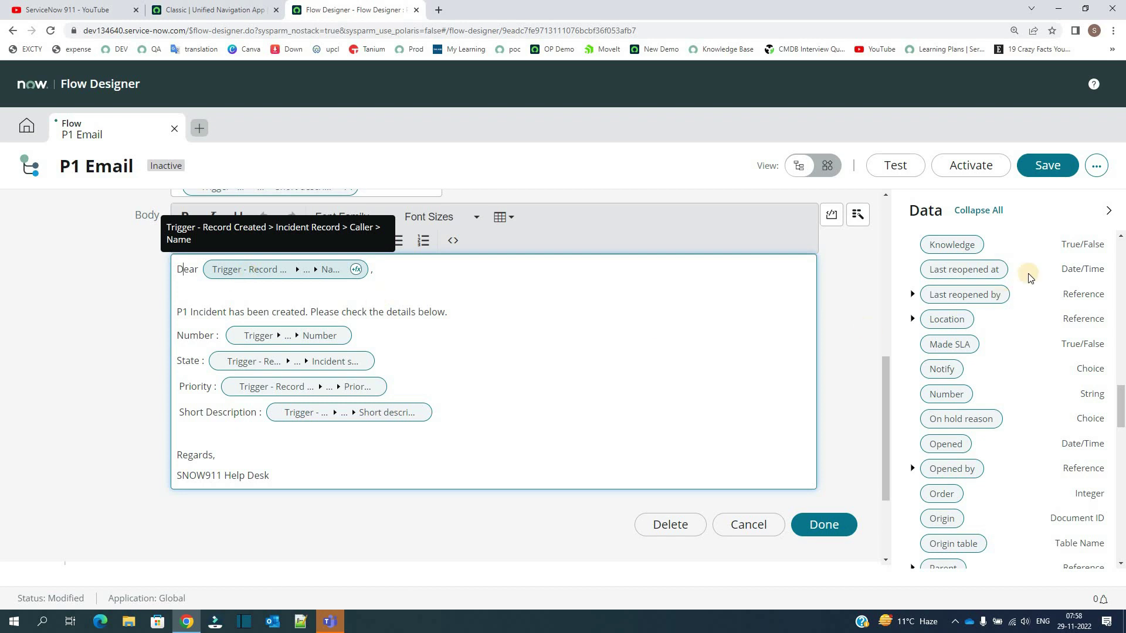
scroll(929, 328, "up", 15)
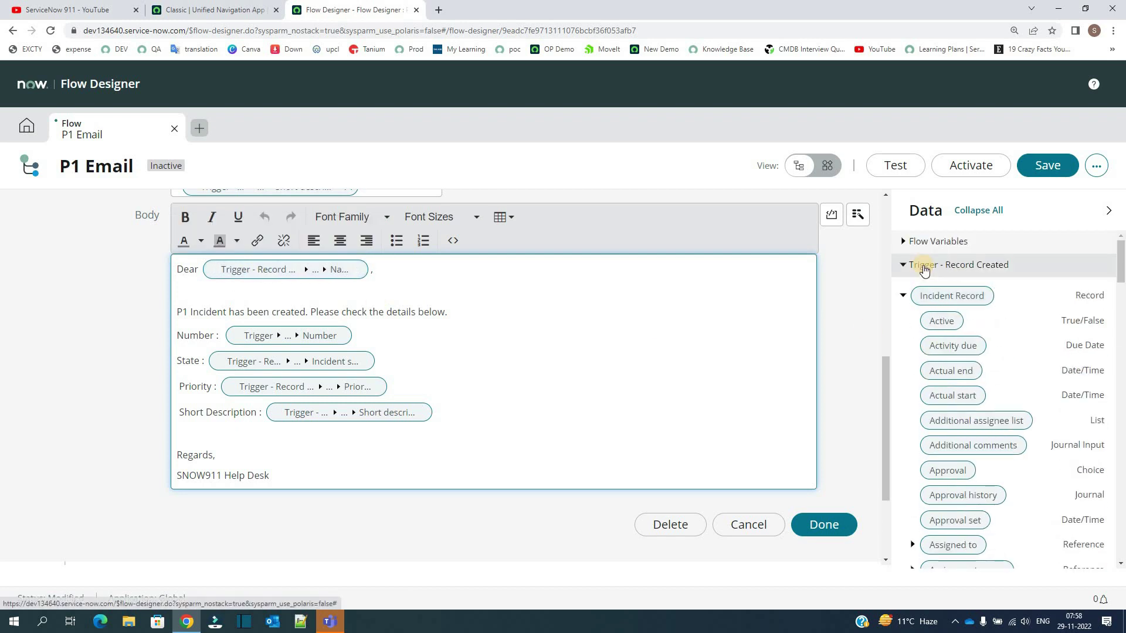
scroll(933, 382, "down", 5)
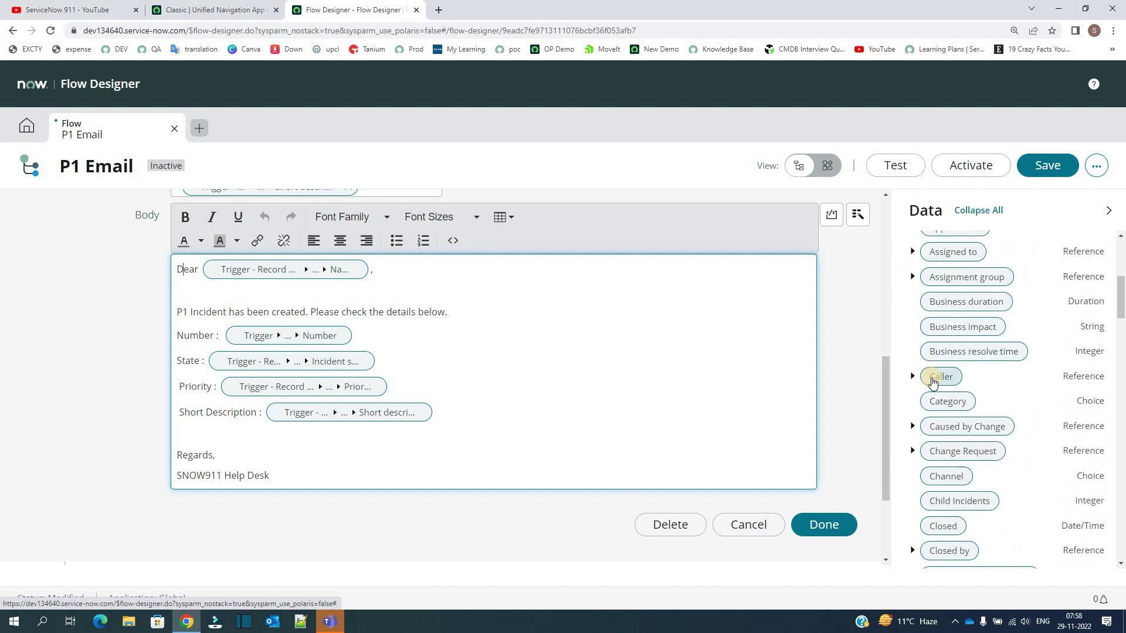
Browse the Caller data fields and undo the stray data pill dropped into the body.
left_click(912, 376)
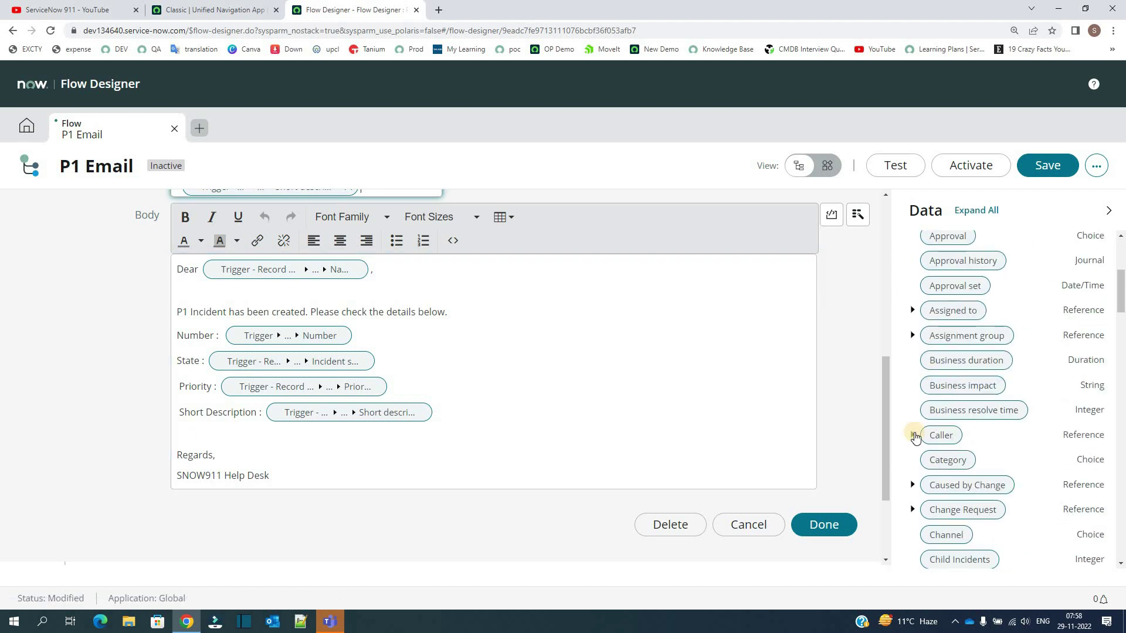
left_click(913, 435)
scroll(951, 445, "down", 10)
left_click_drag(951, 419, 520, 277)
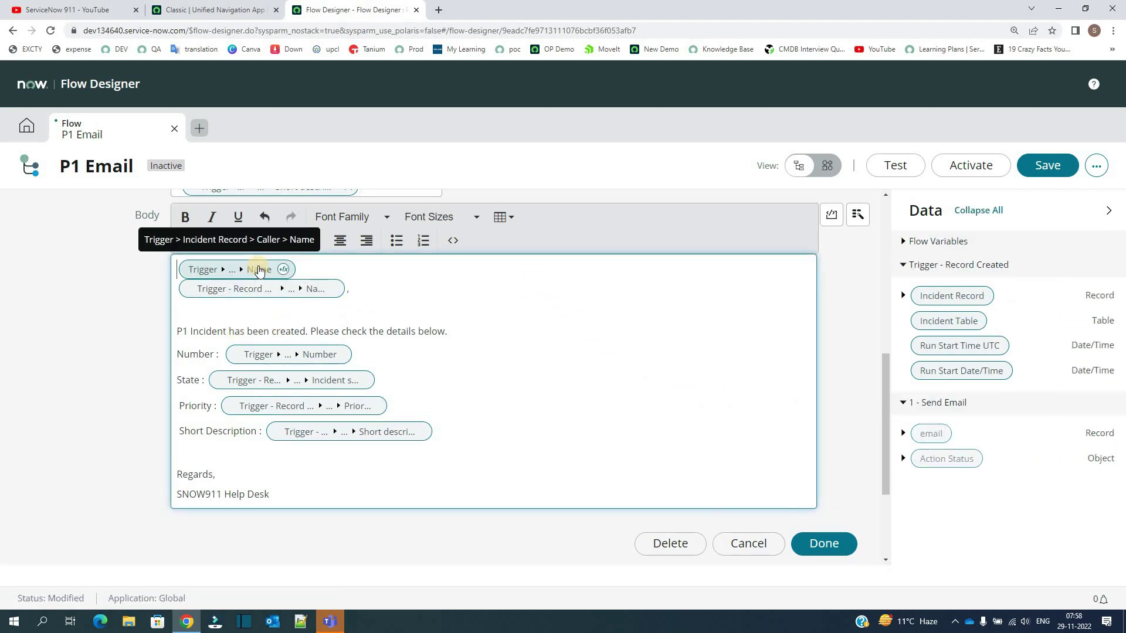
key("ctrl+z")
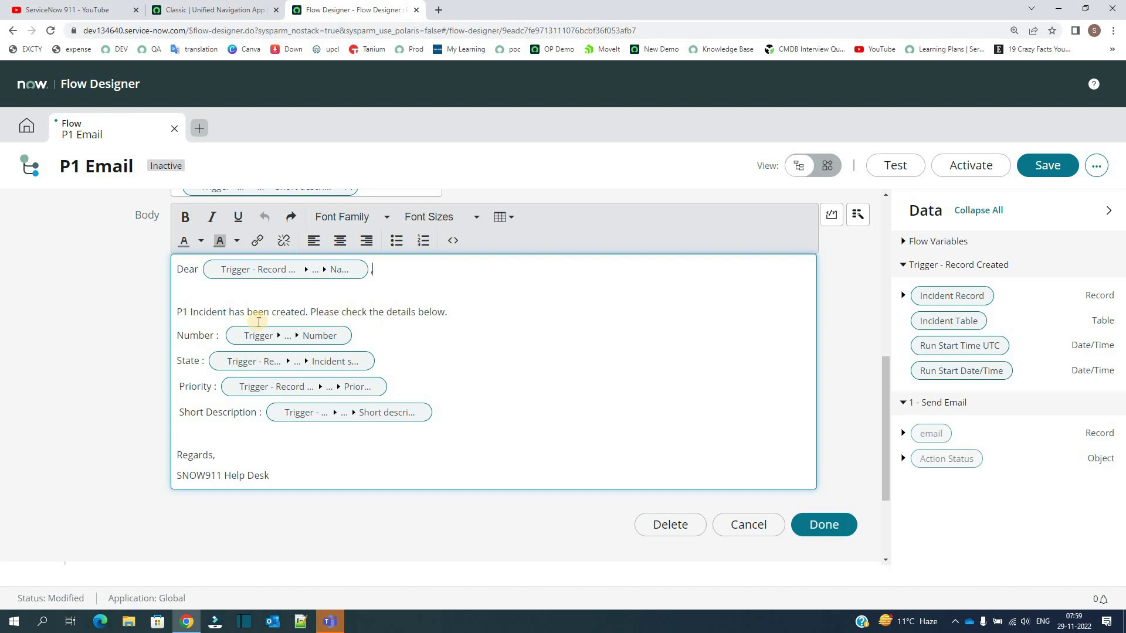
Check the body's introduction and Number line, then close the Send Email action.
triple_click(192, 317)
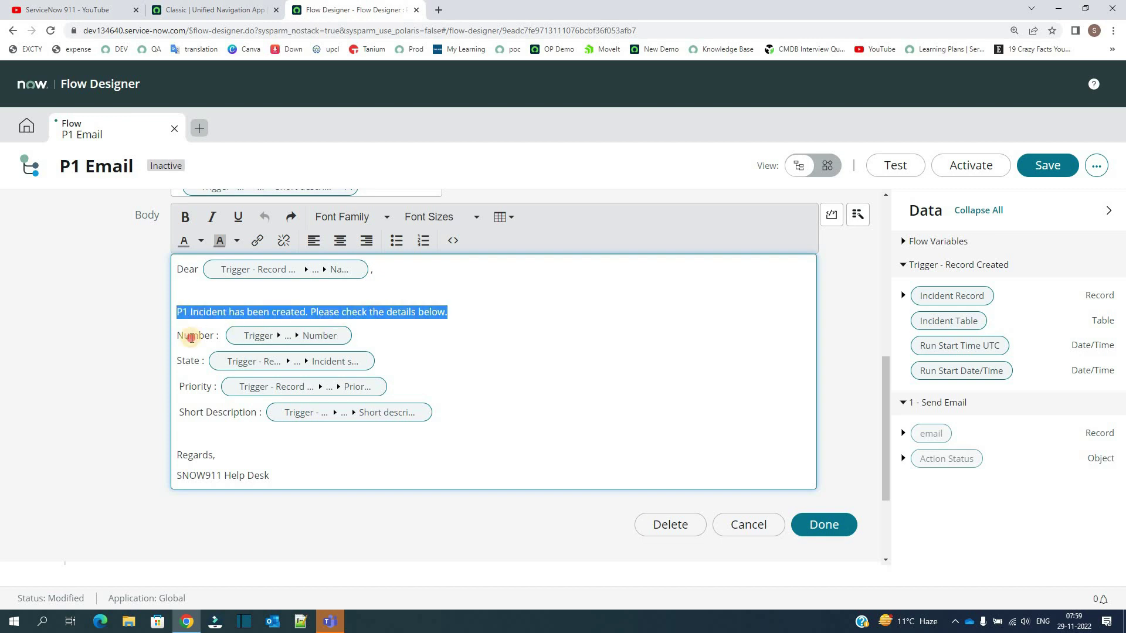
double_click(192, 336)
left_click(201, 412)
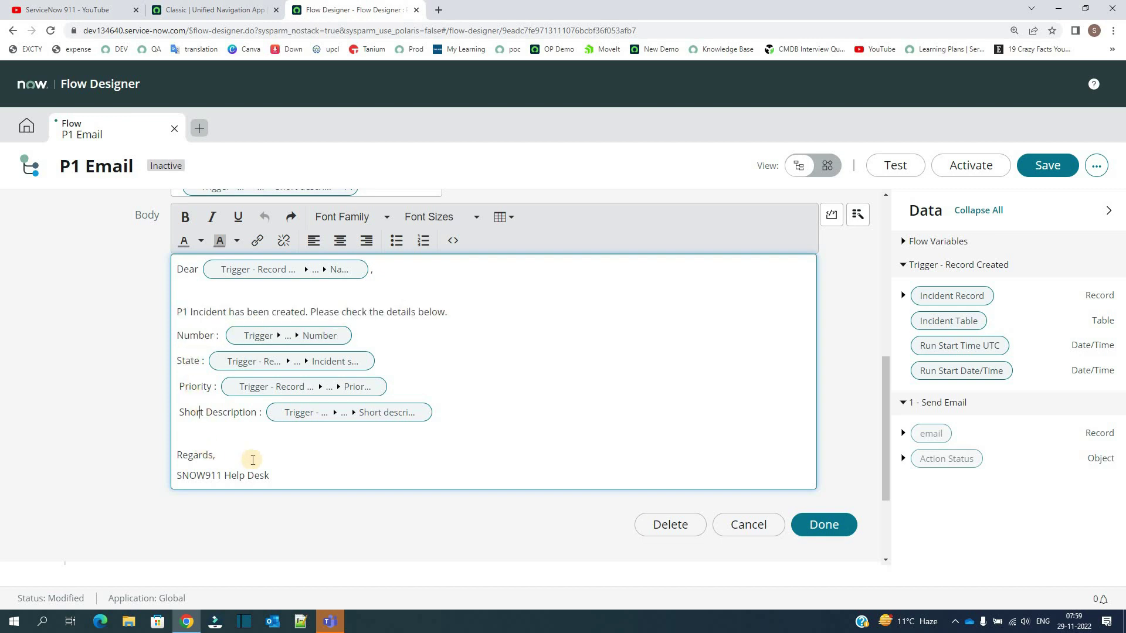
scroll(587, 411, "down", 2)
left_click(844, 396)
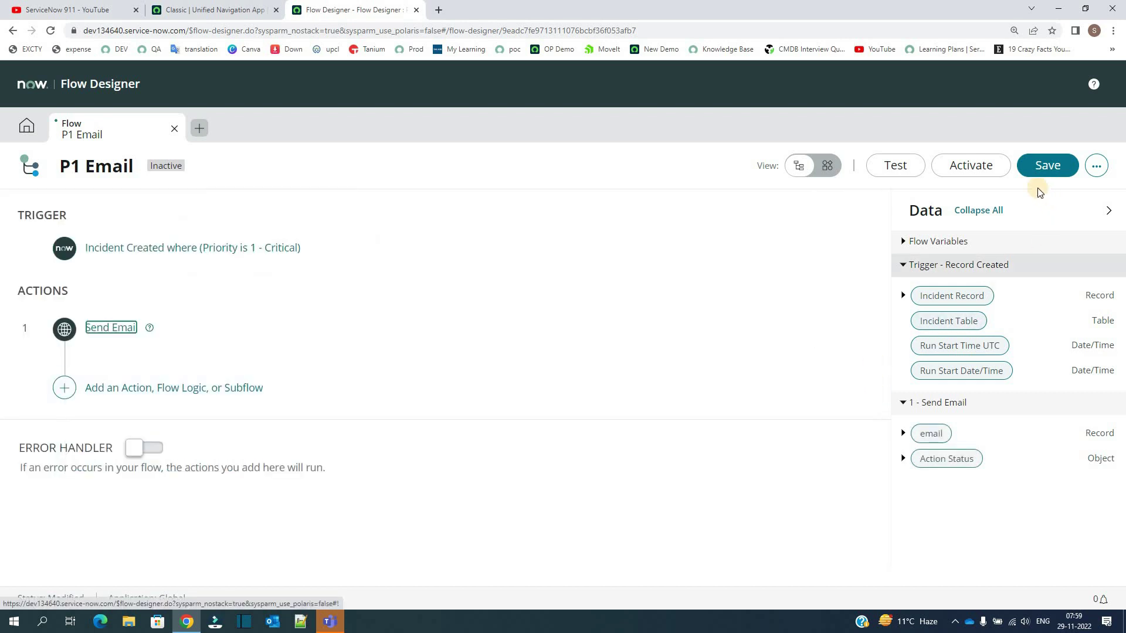
Activate the P1 Email flow and open a new incident form via the 'incident' filter.
left_click(977, 166)
left_click(669, 276)
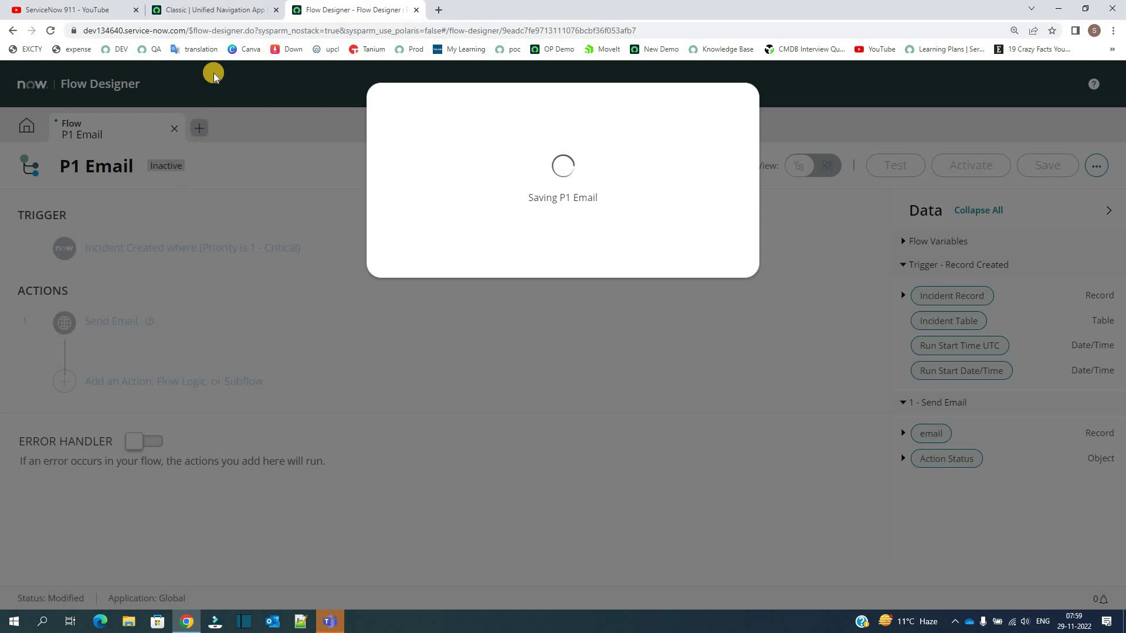
left_click(206, 8)
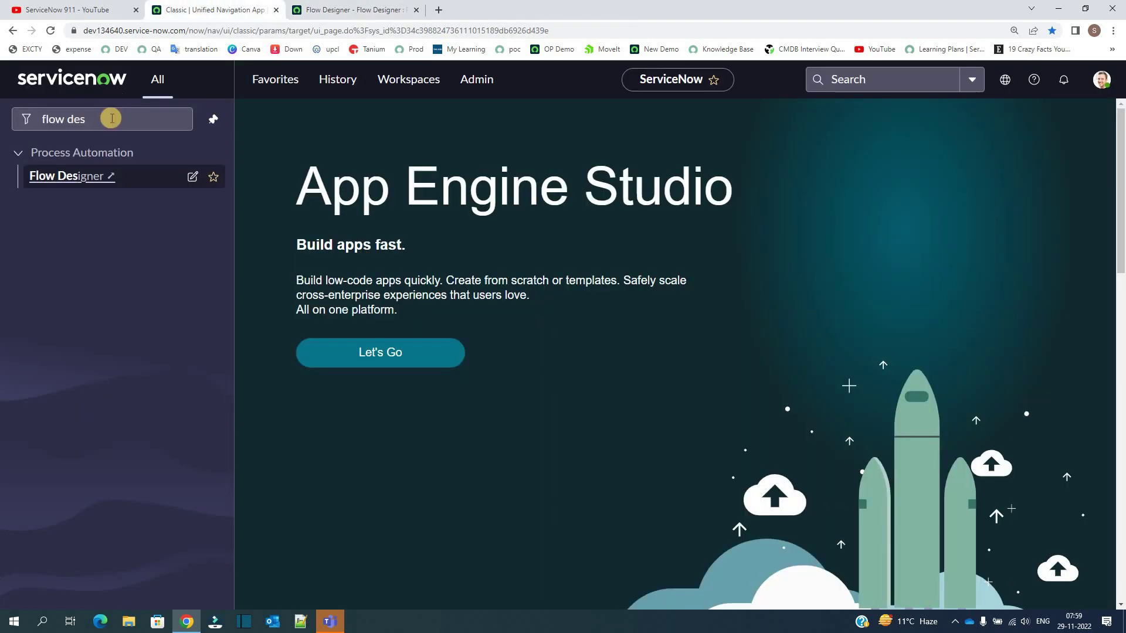
triple_click(109, 117)
type("incident")
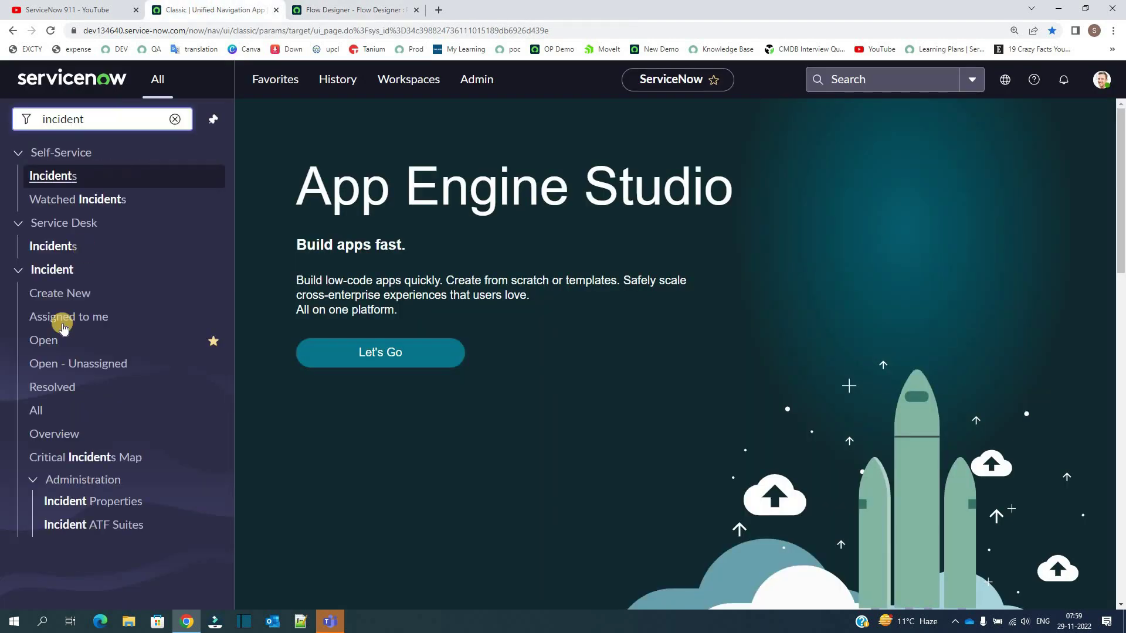
middle_click(73, 292)
left_click(511, 11)
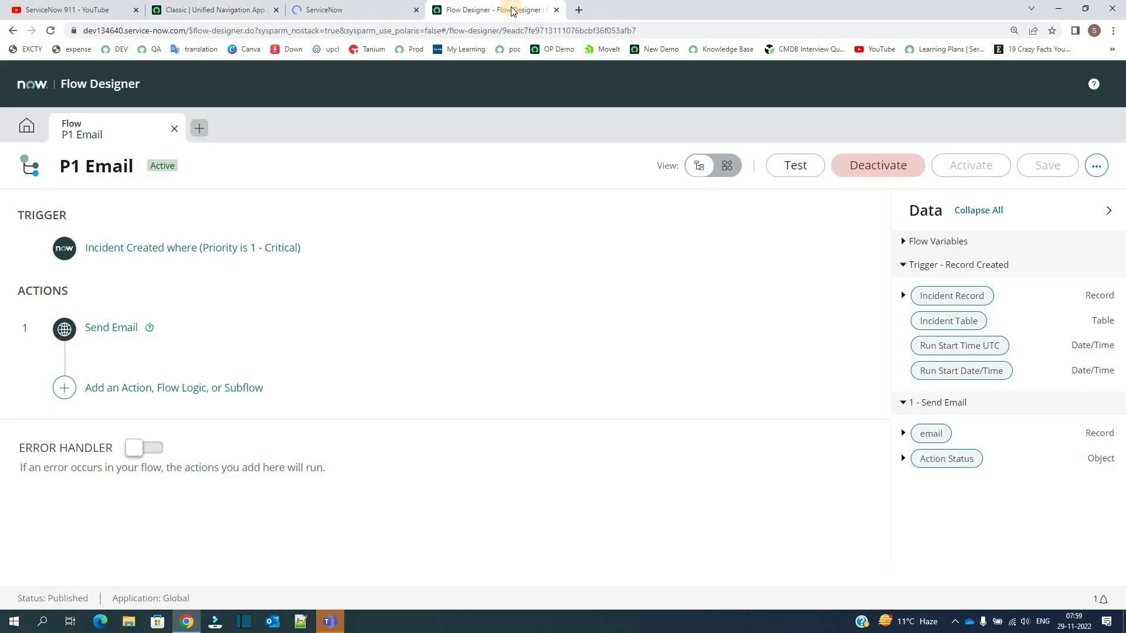
key("ctrl+shift+Tab")
Save incident 'Test Flow P1' with Impact and Urgency both 1 - High.
left_click(424, 313)
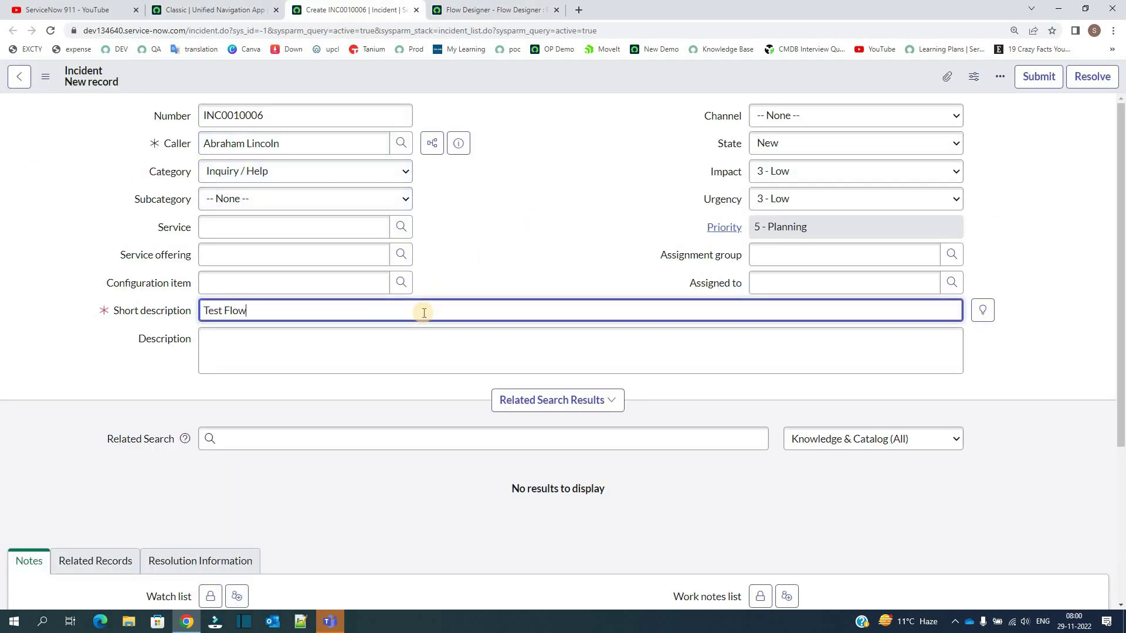
type("Test Flow P1")
left_click(856, 171)
left_click(777, 185)
left_click(821, 198)
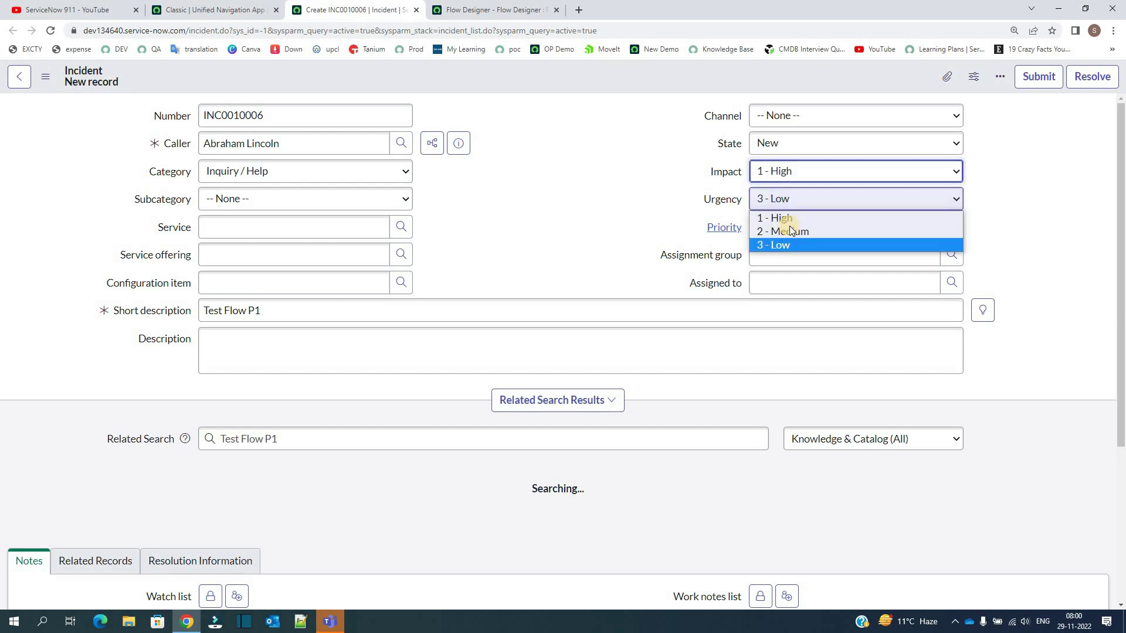
key("Return")
right_click(553, 78)
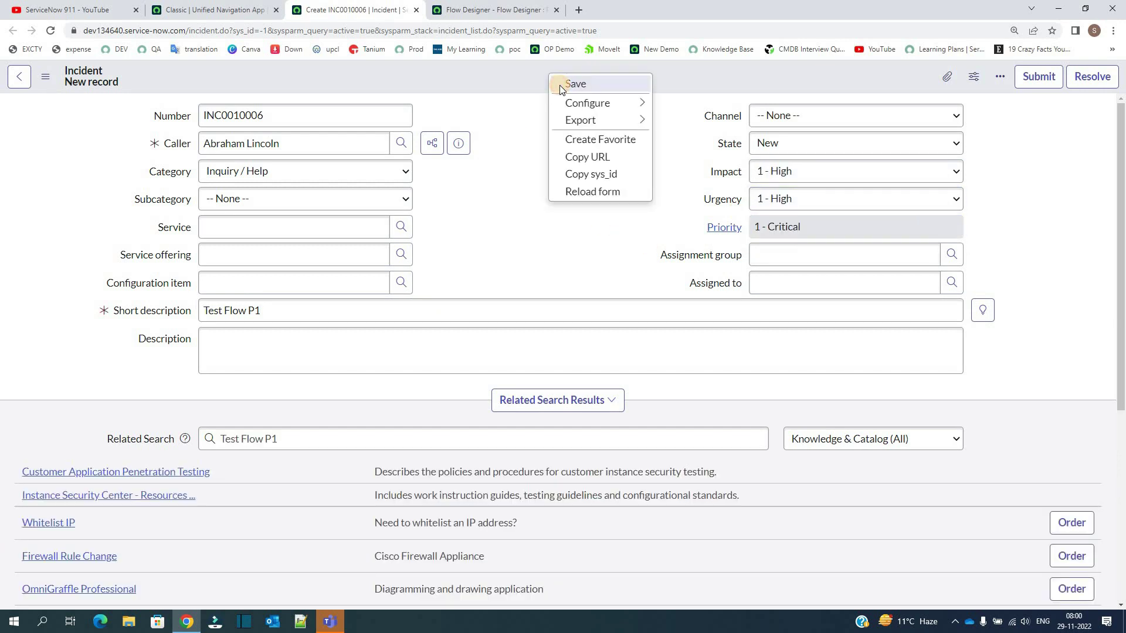
left_click(560, 86)
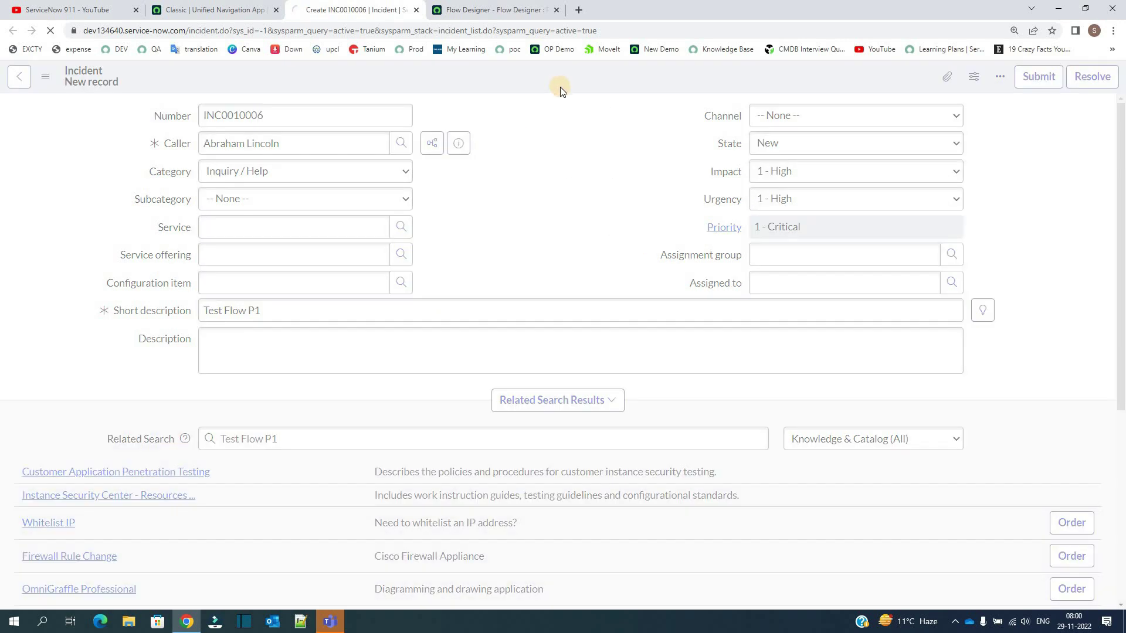
Open the Emails log and preview the generated P1 Incident email.
left_click(212, 10)
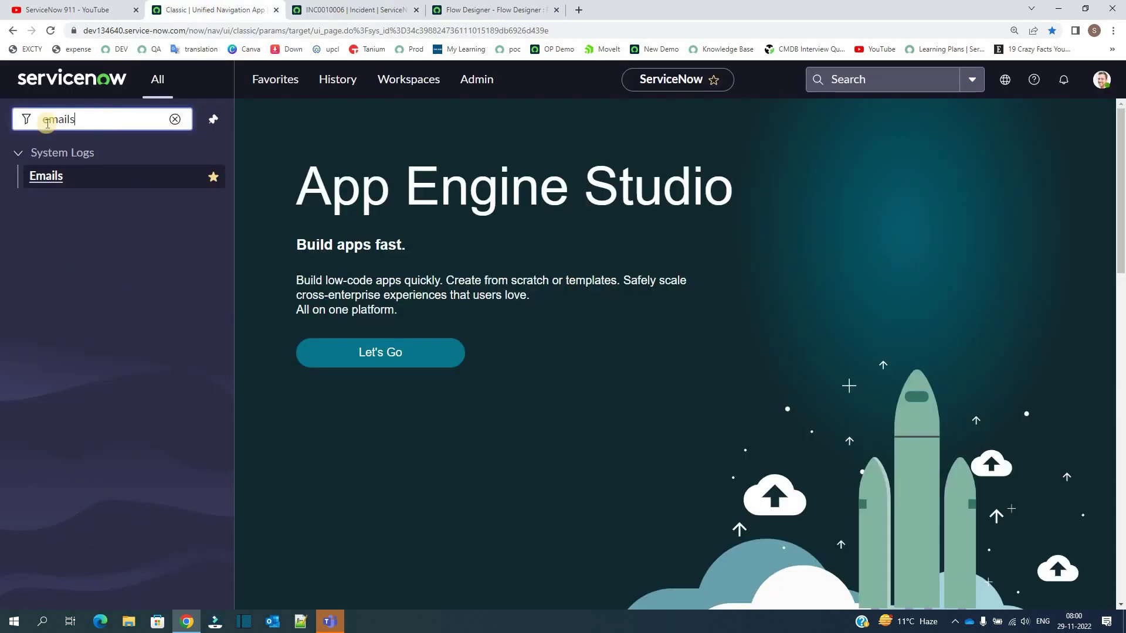
left_click(46, 176, "ctrl")
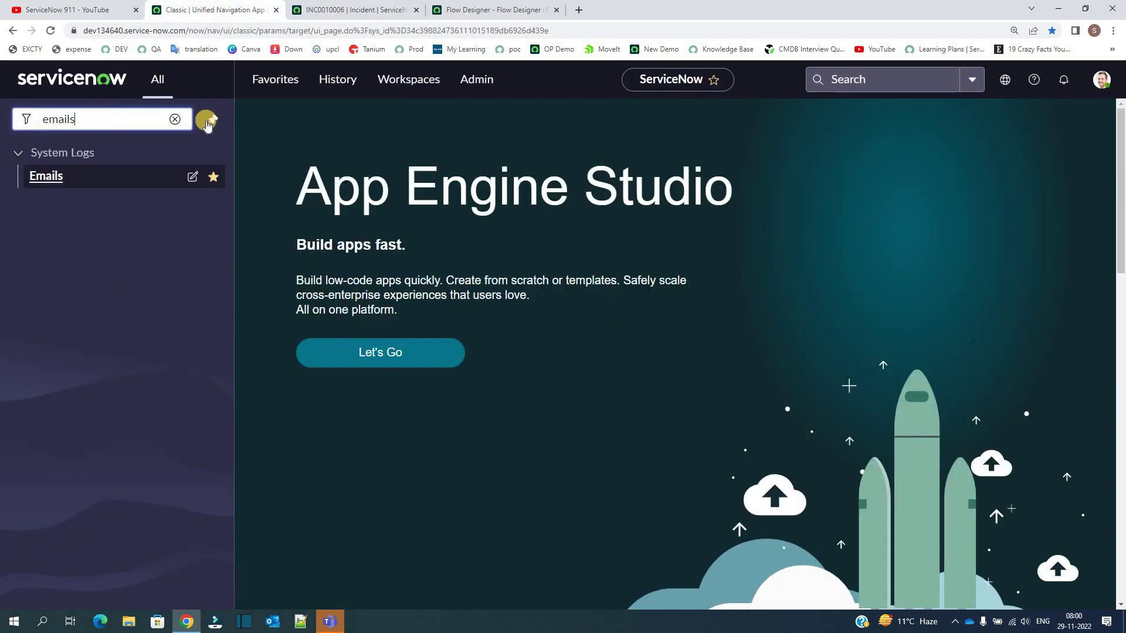
left_click(349, 7)
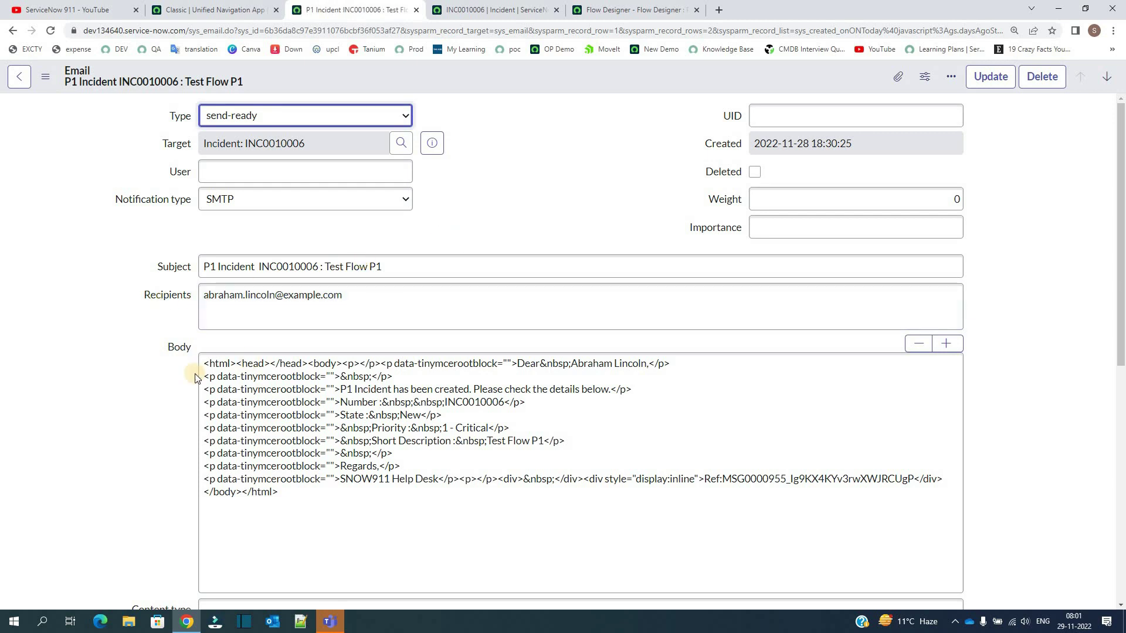
scroll(201, 427, "down", 8)
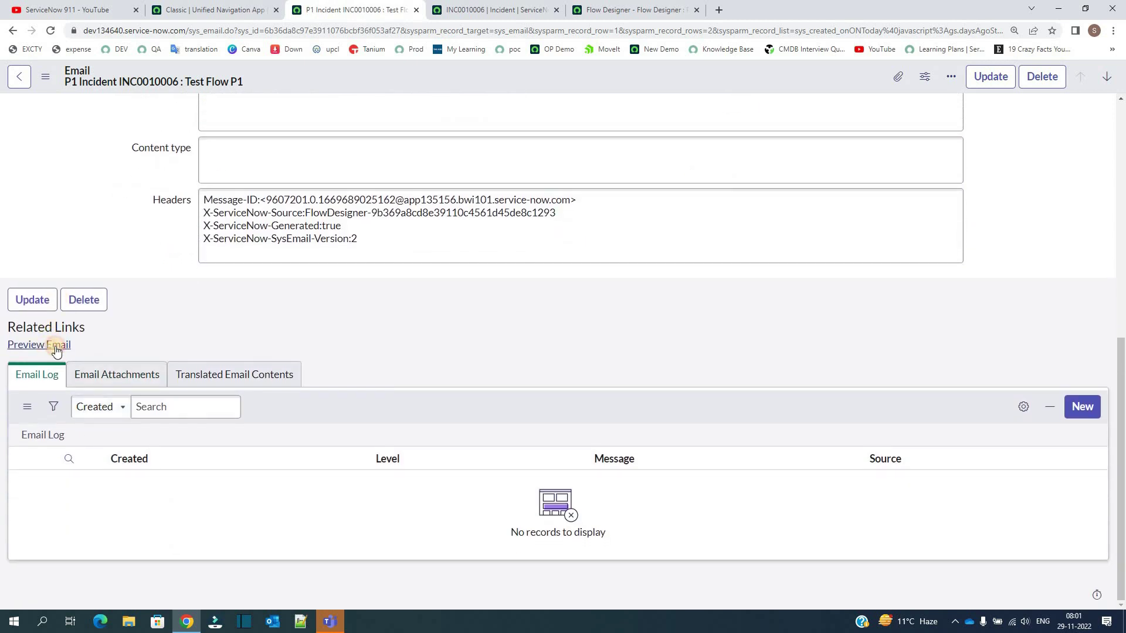
left_click(49, 350)
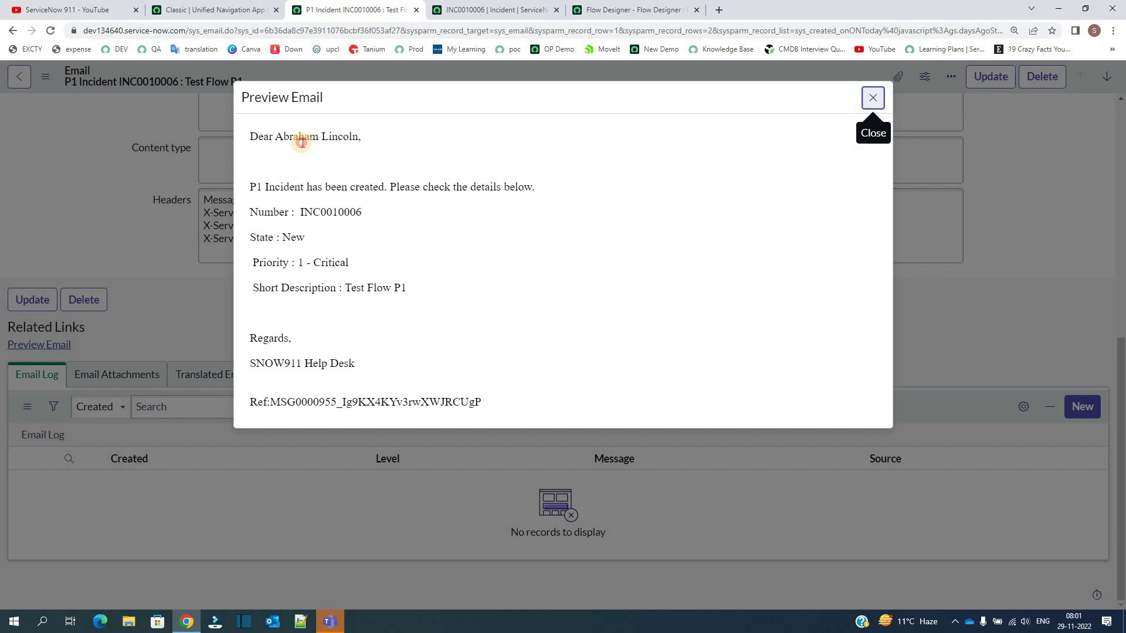
Check the preview's greeting, incident details and SNOW911 Help Desk sign-off, then return to Flow Designer.
triple_click(301, 142)
left_click_drag(266, 188, 270, 369)
left_click(271, 368)
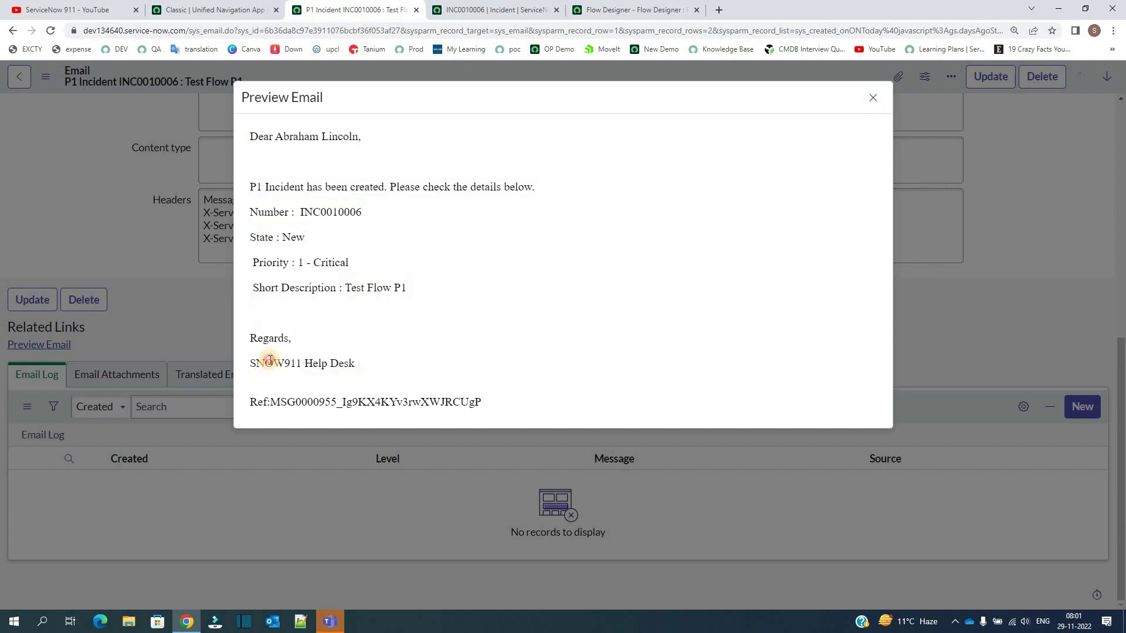
double_click(270, 364)
triple_click(317, 366)
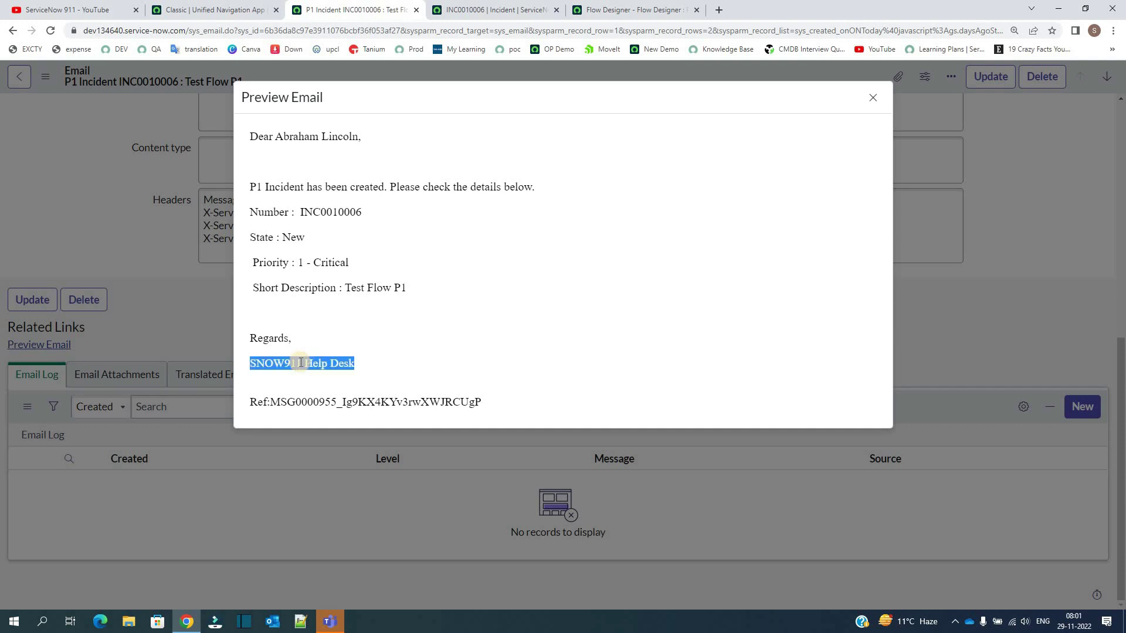
key("ctrl+Tab")
key("ctrl+Tab")
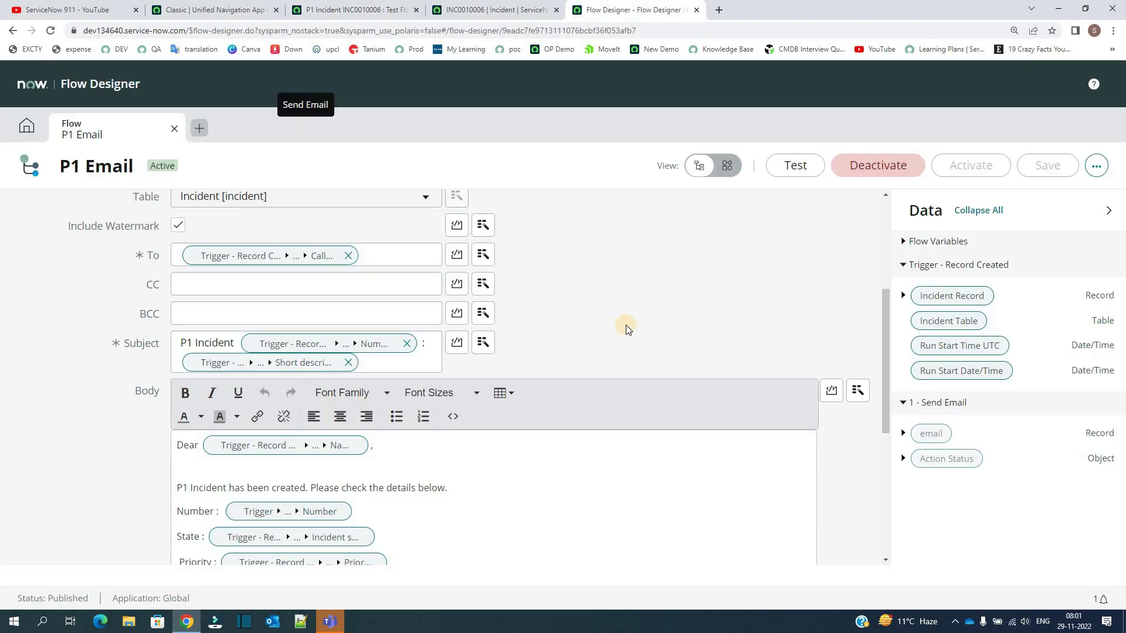
scroll(622, 322, "down", 5)
scroll(621, 322, "up", 7)
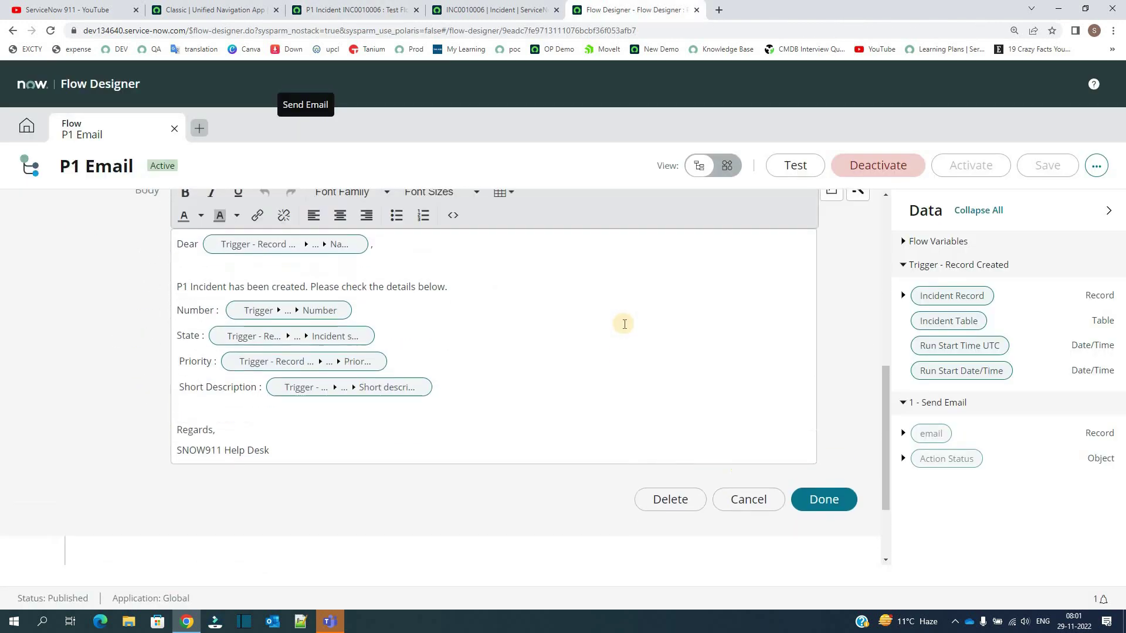
scroll(623, 327, "up", 3)
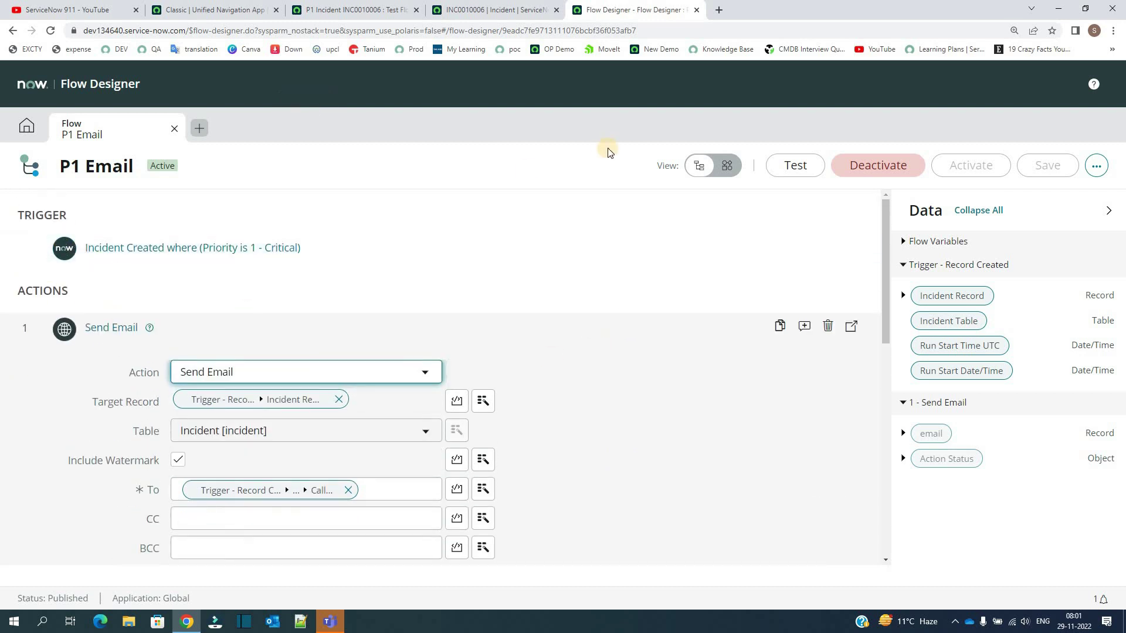
scroll(723, 368, "down", 4)
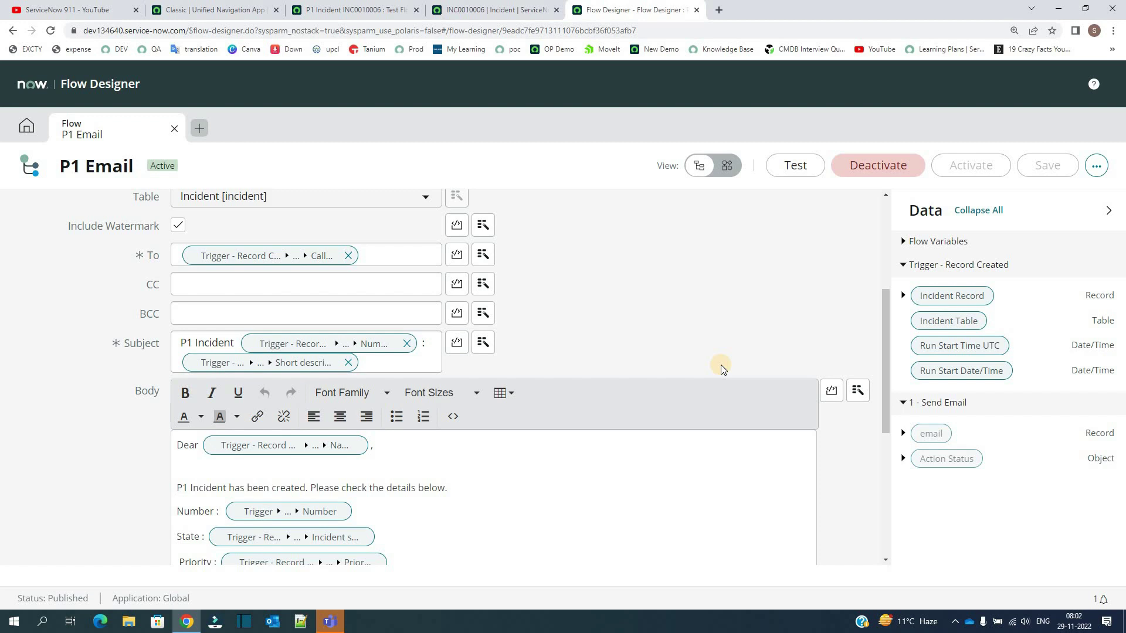